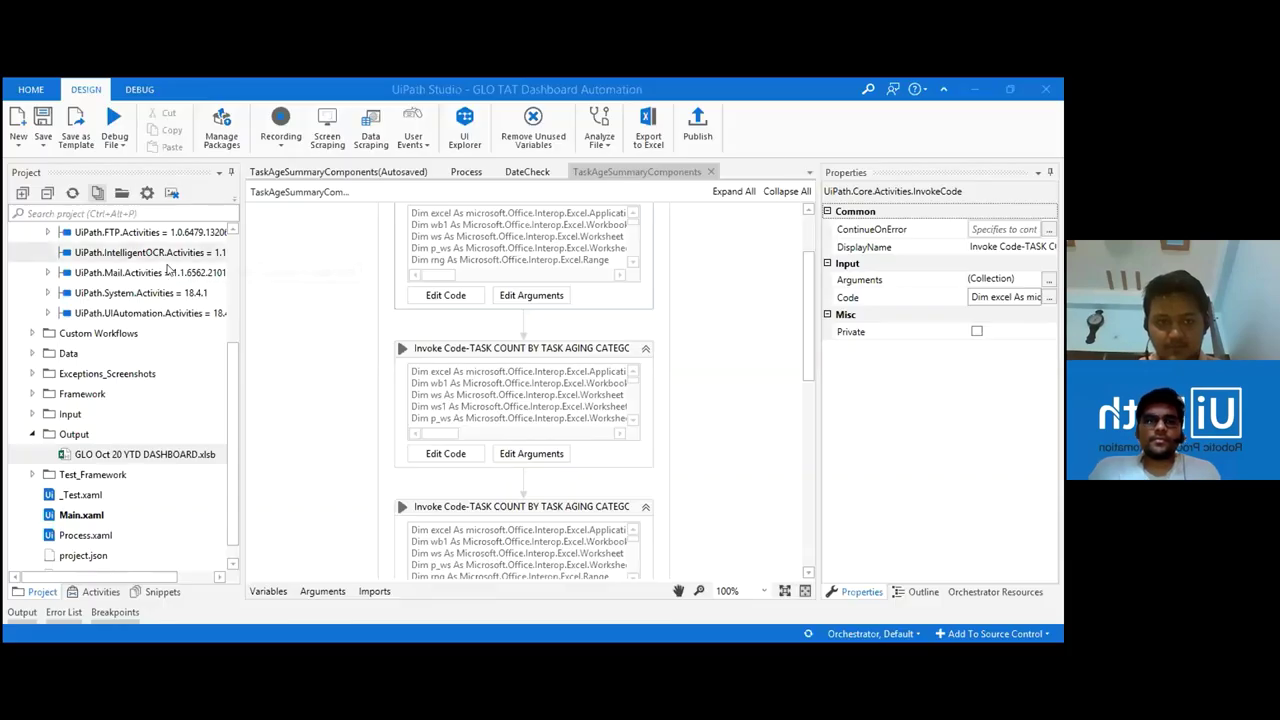
scroll(168, 270, up, 5)
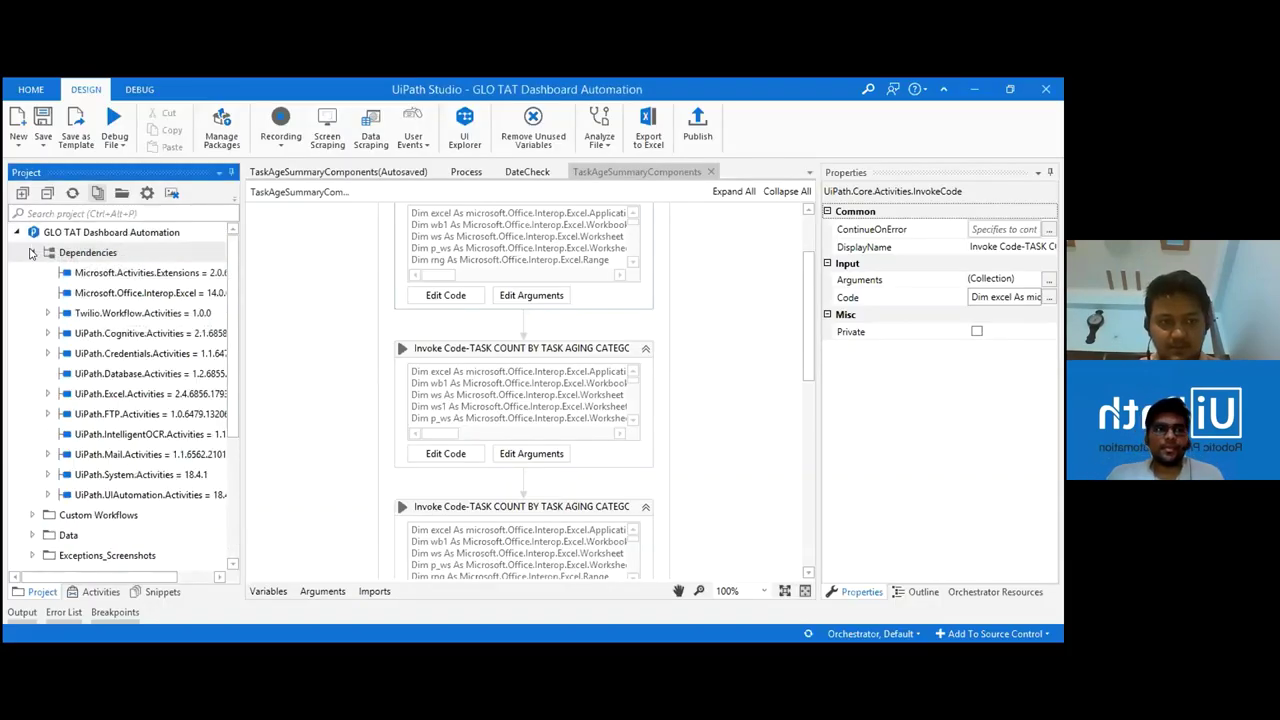
click(32, 252)
click(19, 128)
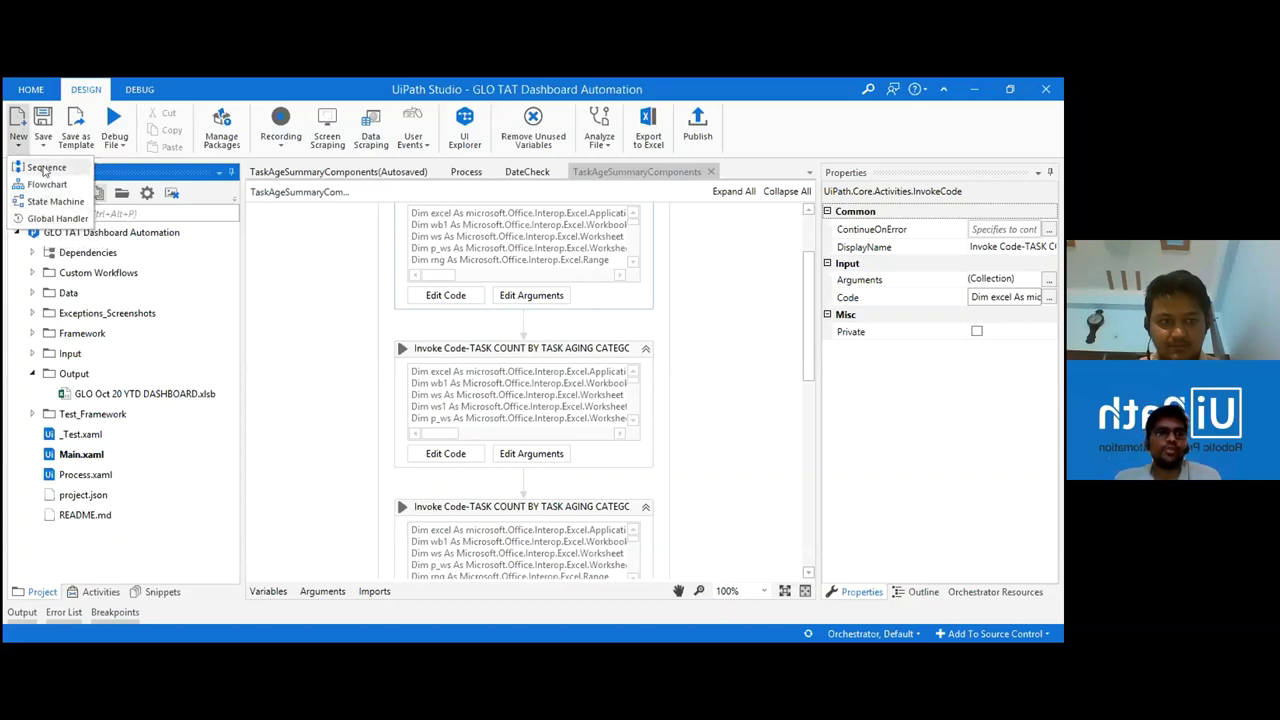
Step: Create a new project from the Robotic Enterprise Framework template with the name Test1
click(30, 89)
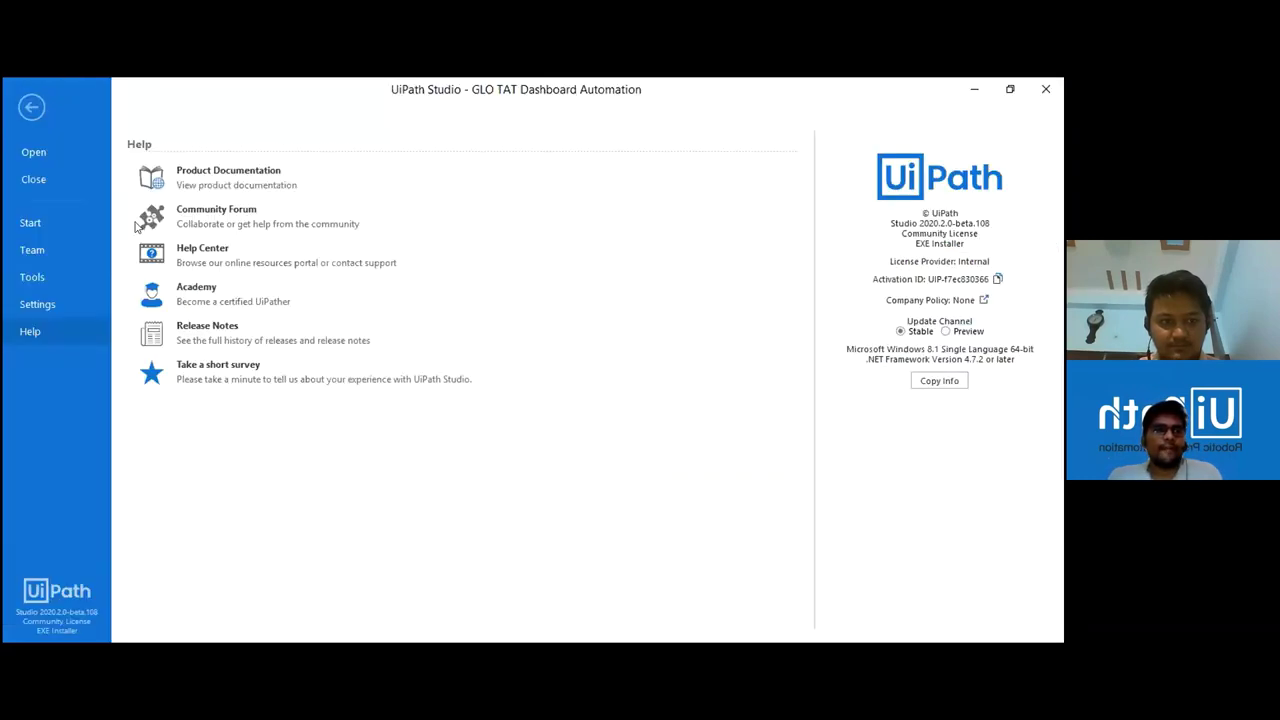
click(34, 152)
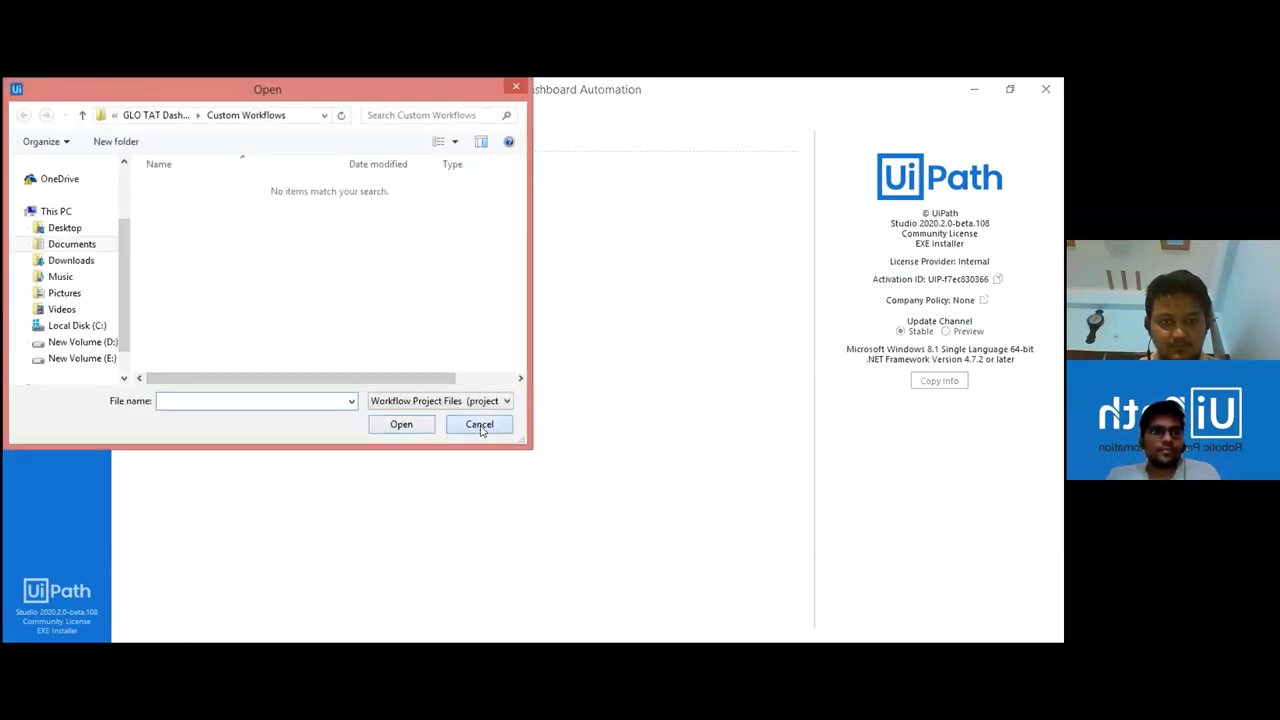
key(Escape)
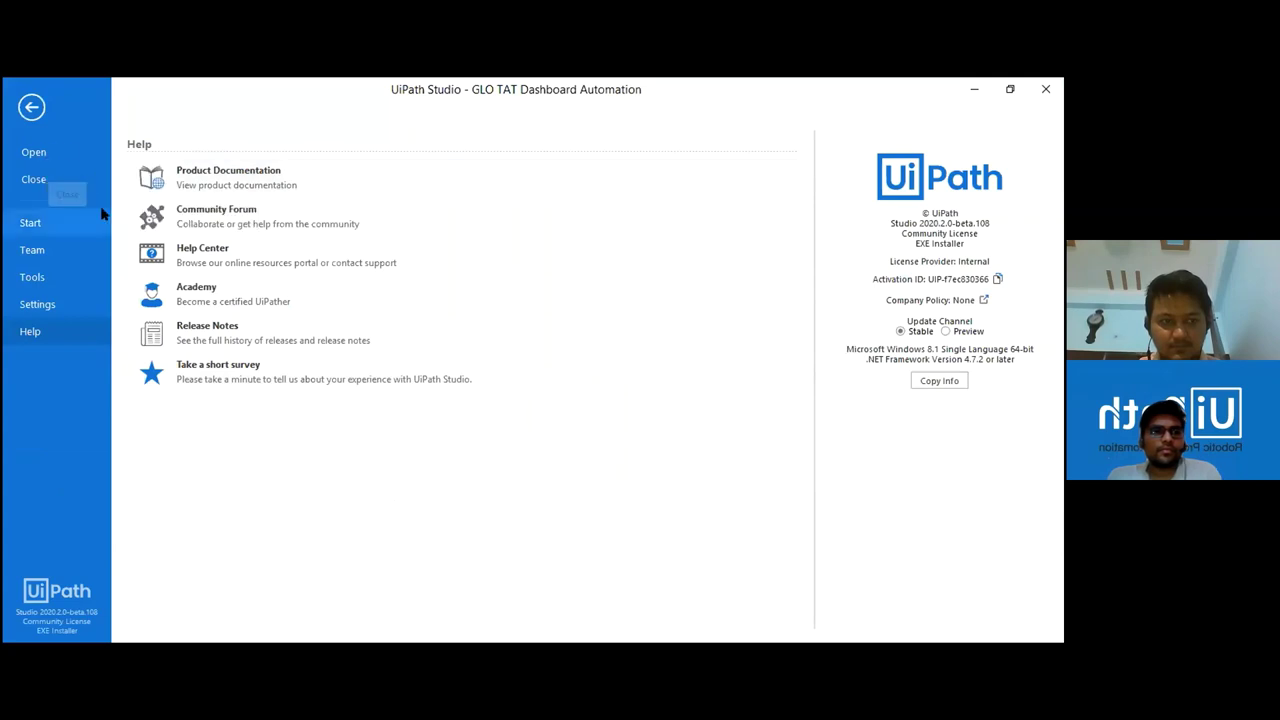
click(33, 223)
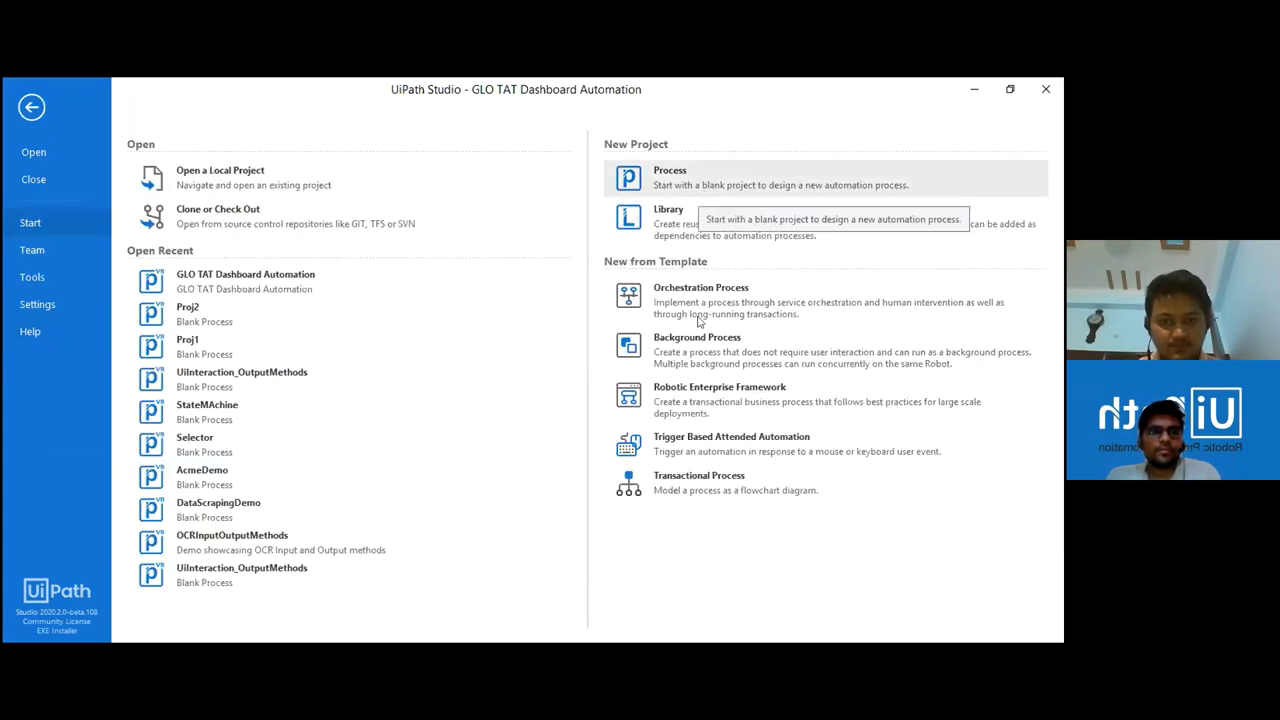
click(729, 395)
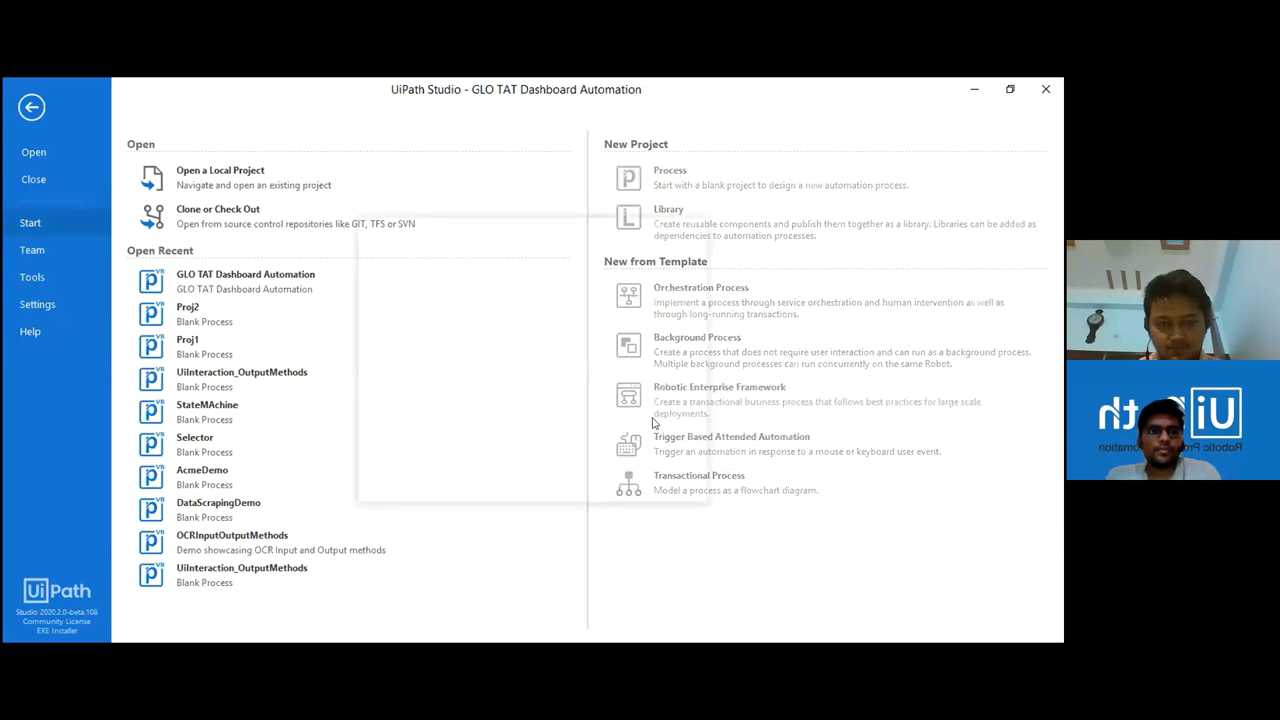
key(BackSpace)
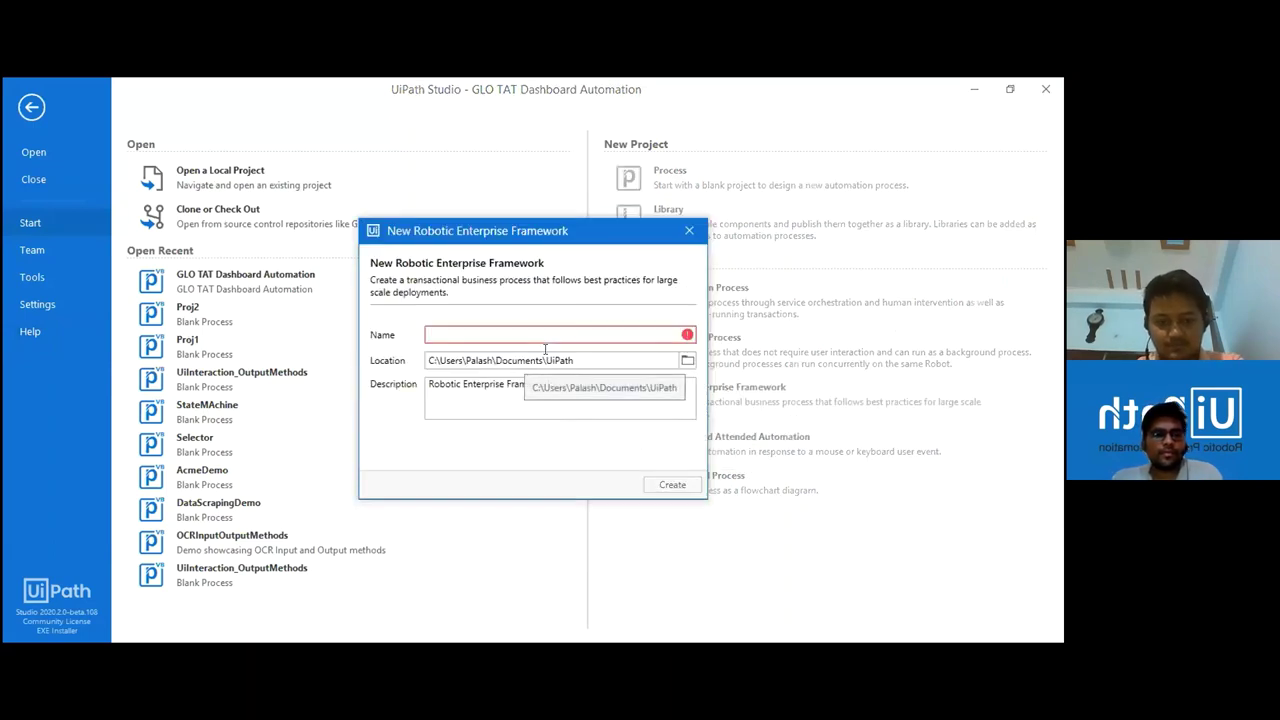
text(Dash)
key(BackSpace)
key(BackSpace)
key(BackSpace)
key(BackSpace)
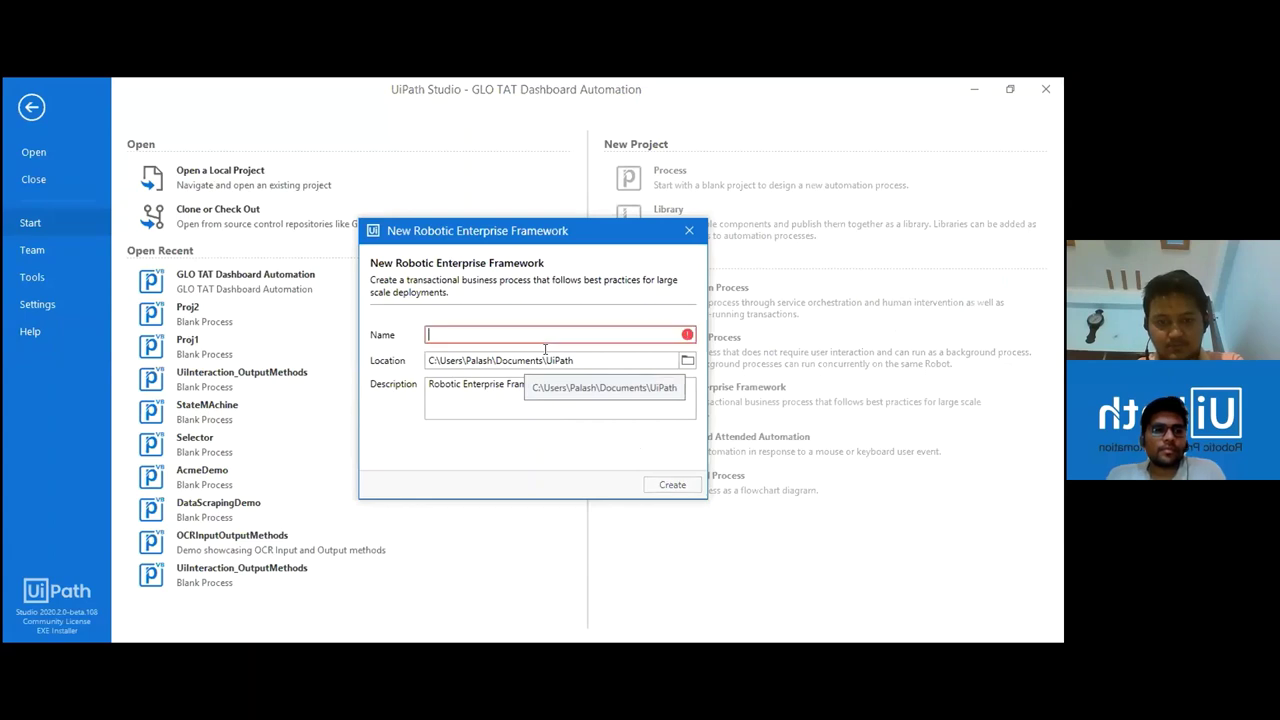
text(Test1)
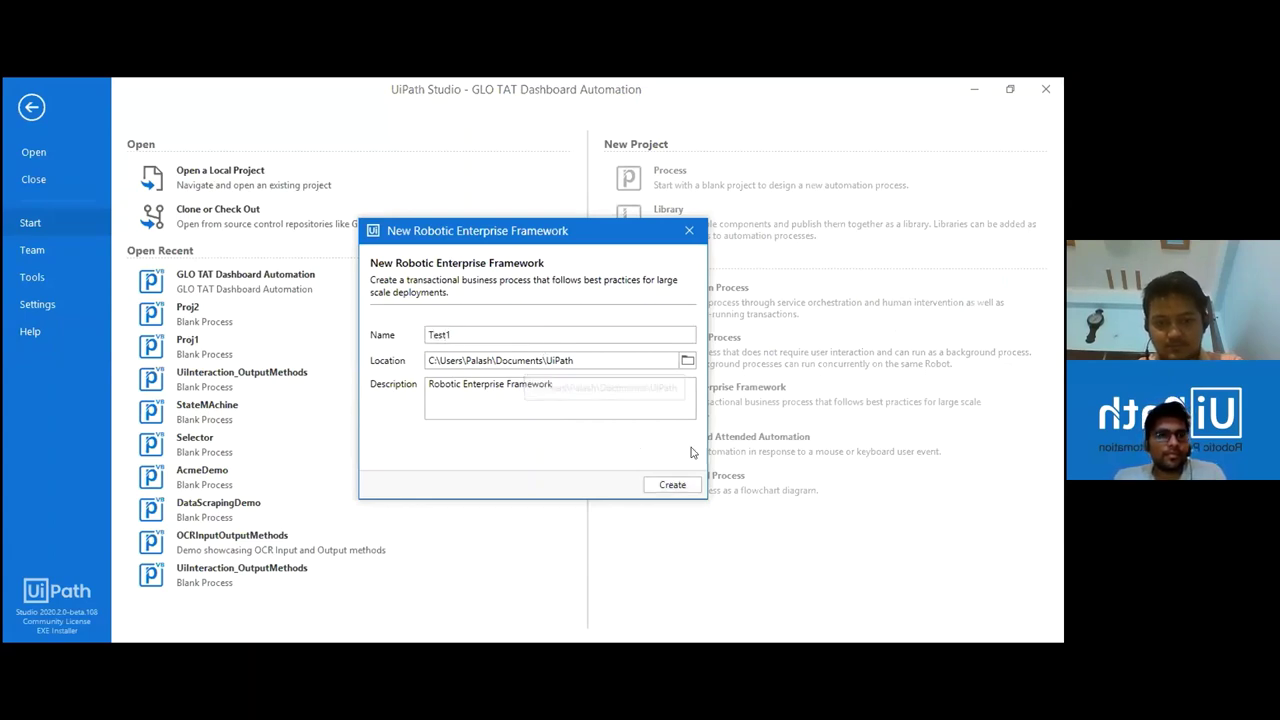
click(668, 485)
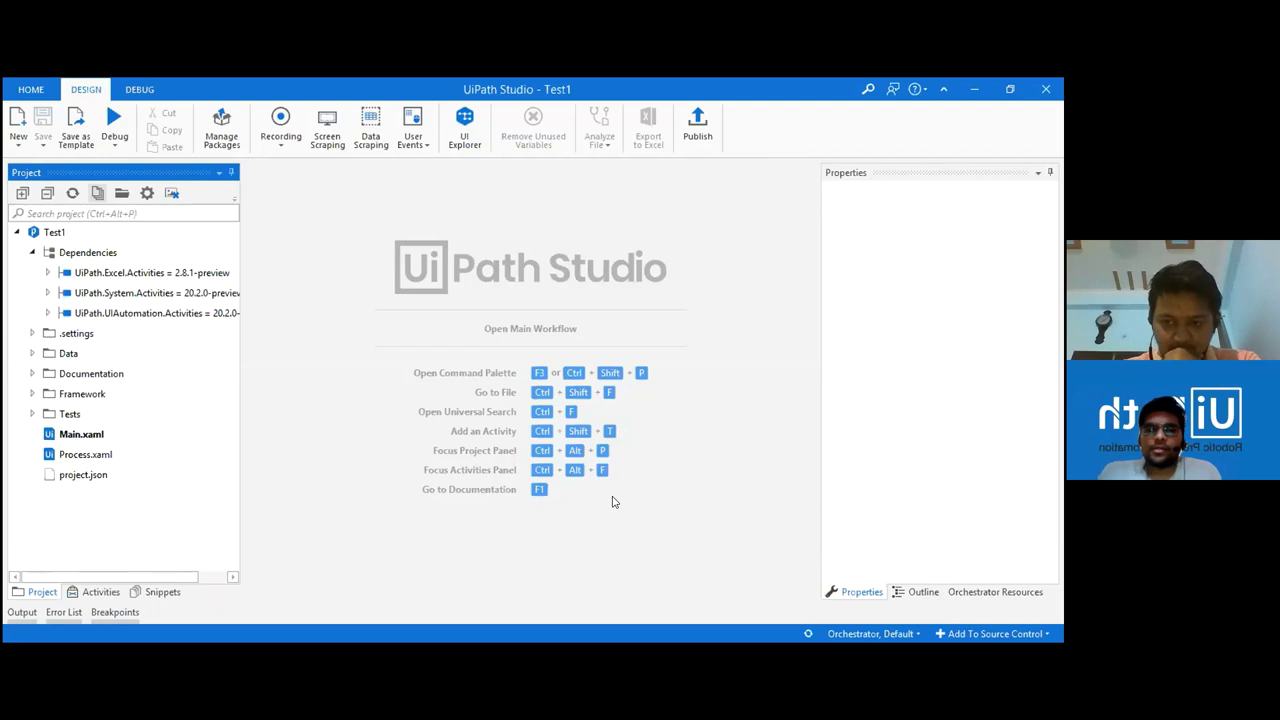
Step: Open the Process.xaml workflow of the Test1 project and select its Process sequence
double_click(95, 456)
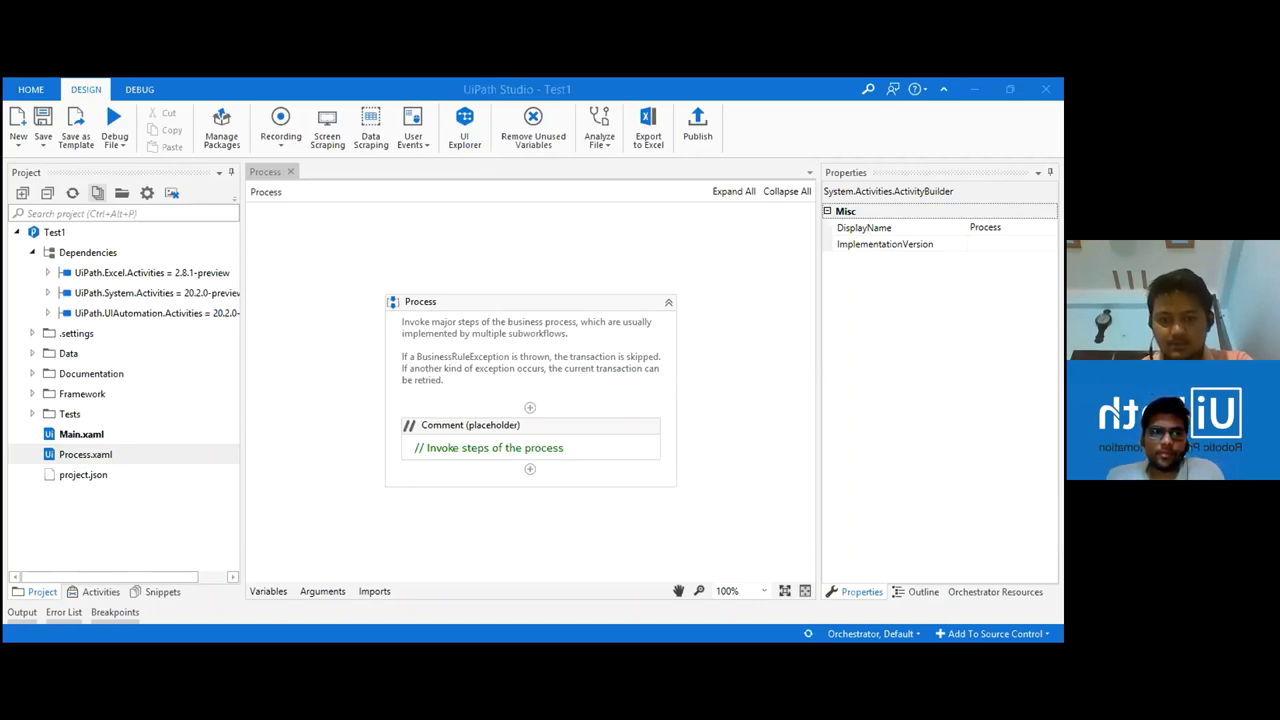
click(530, 390)
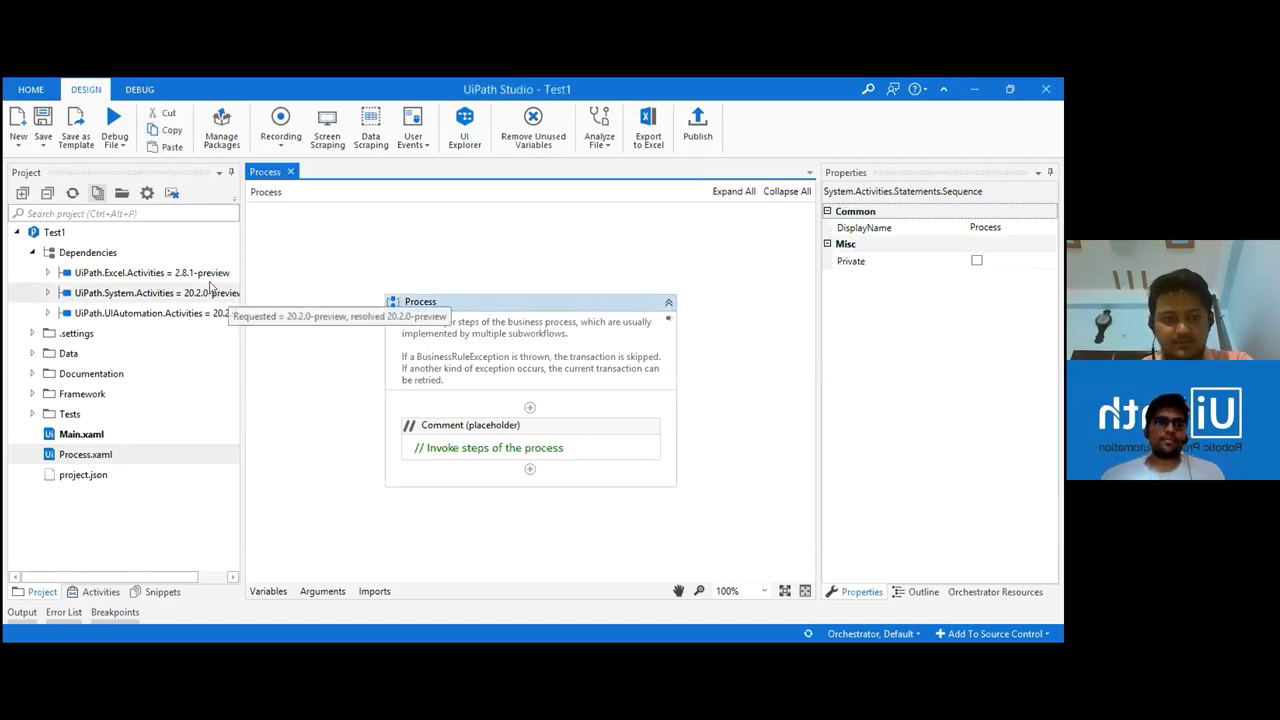
click(142, 213)
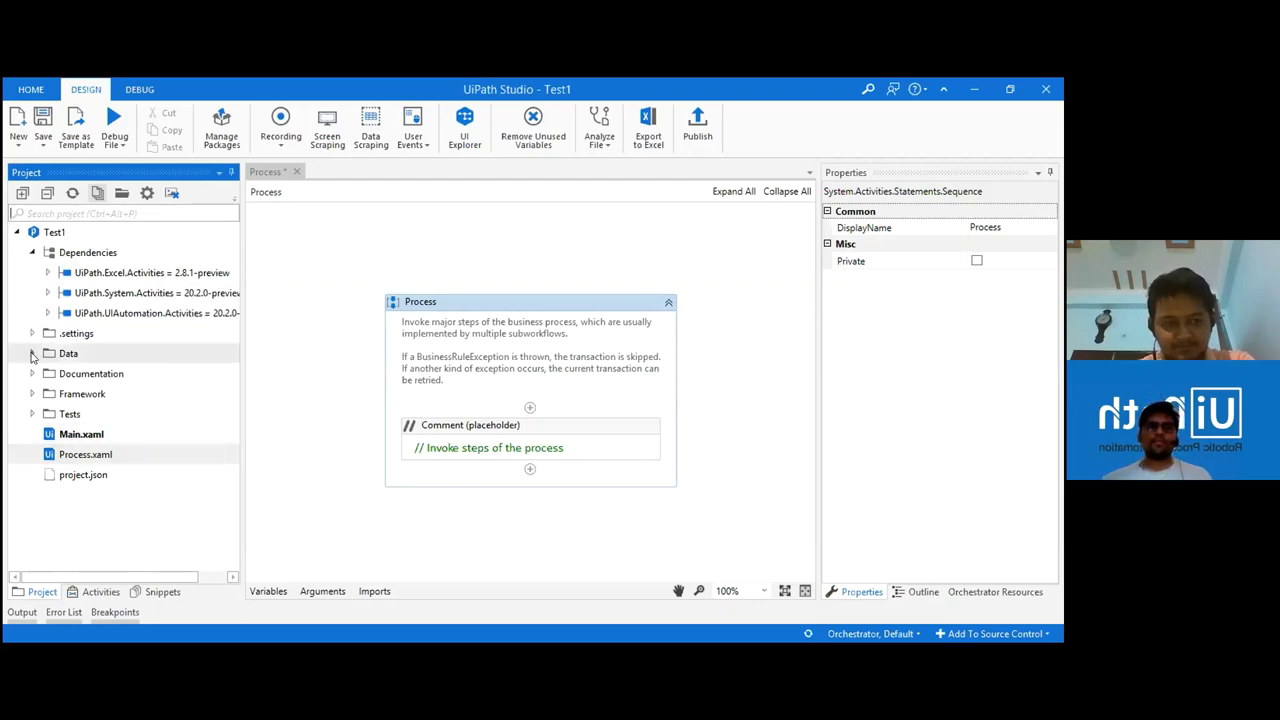
Step: Examine the favourite, recent and available activities and the Process workflow's variables list, and return to the project files
click(100, 592)
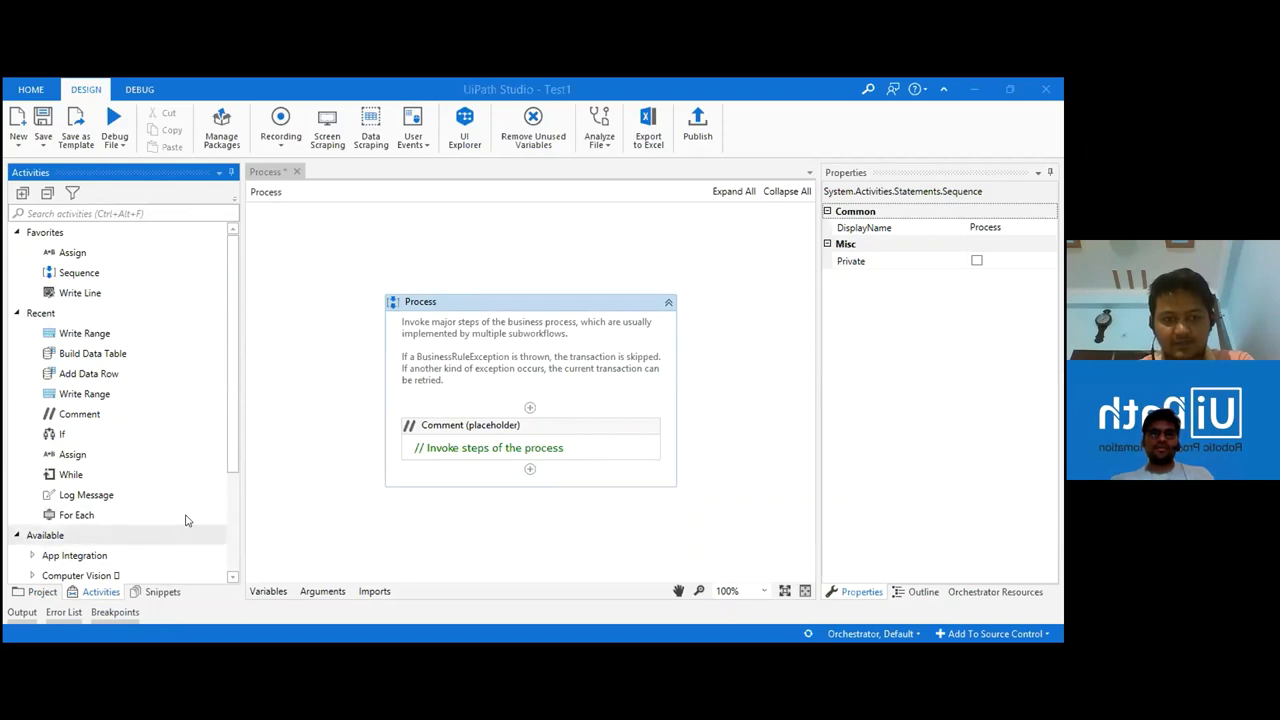
click(233, 530)
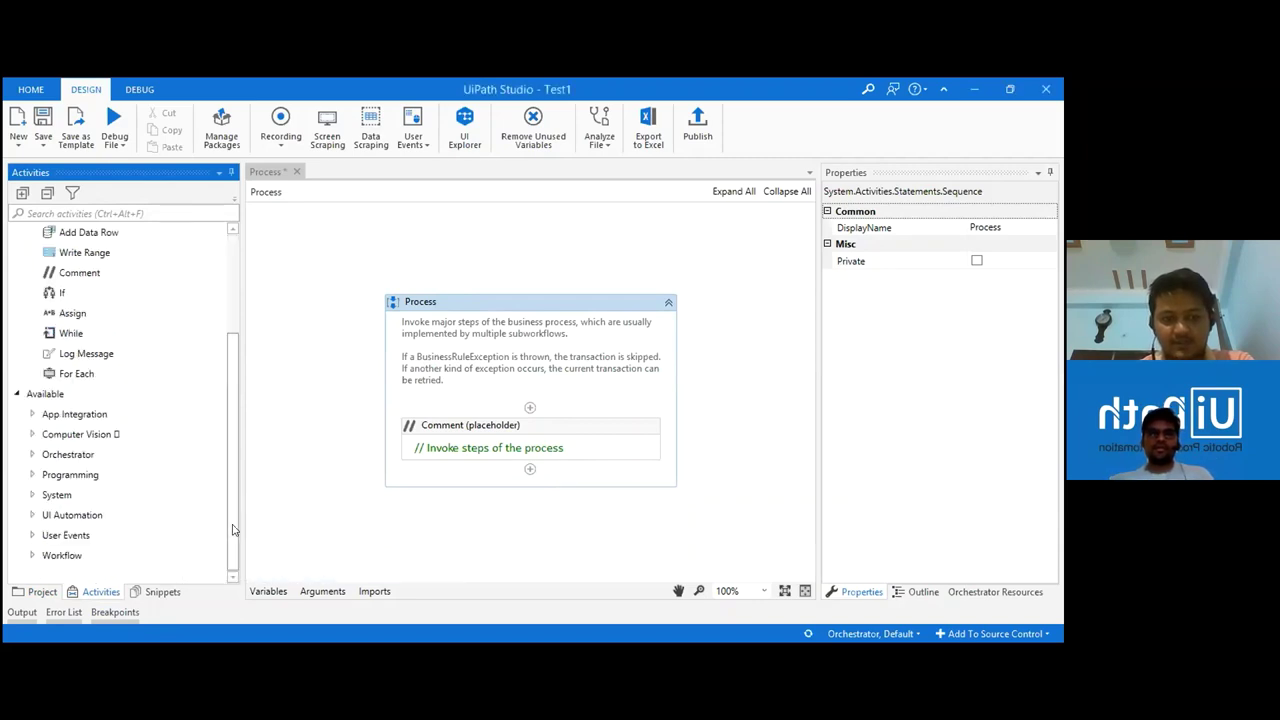
click(270, 592)
click(270, 592)
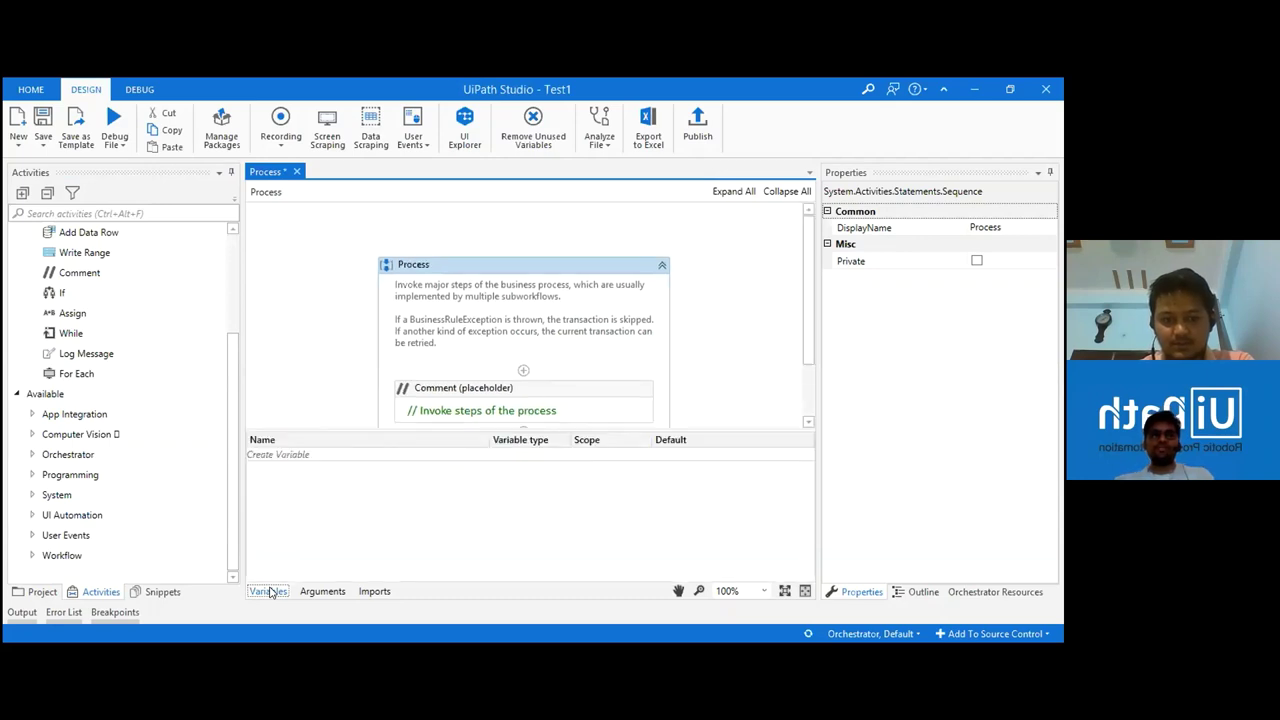
click(270, 592)
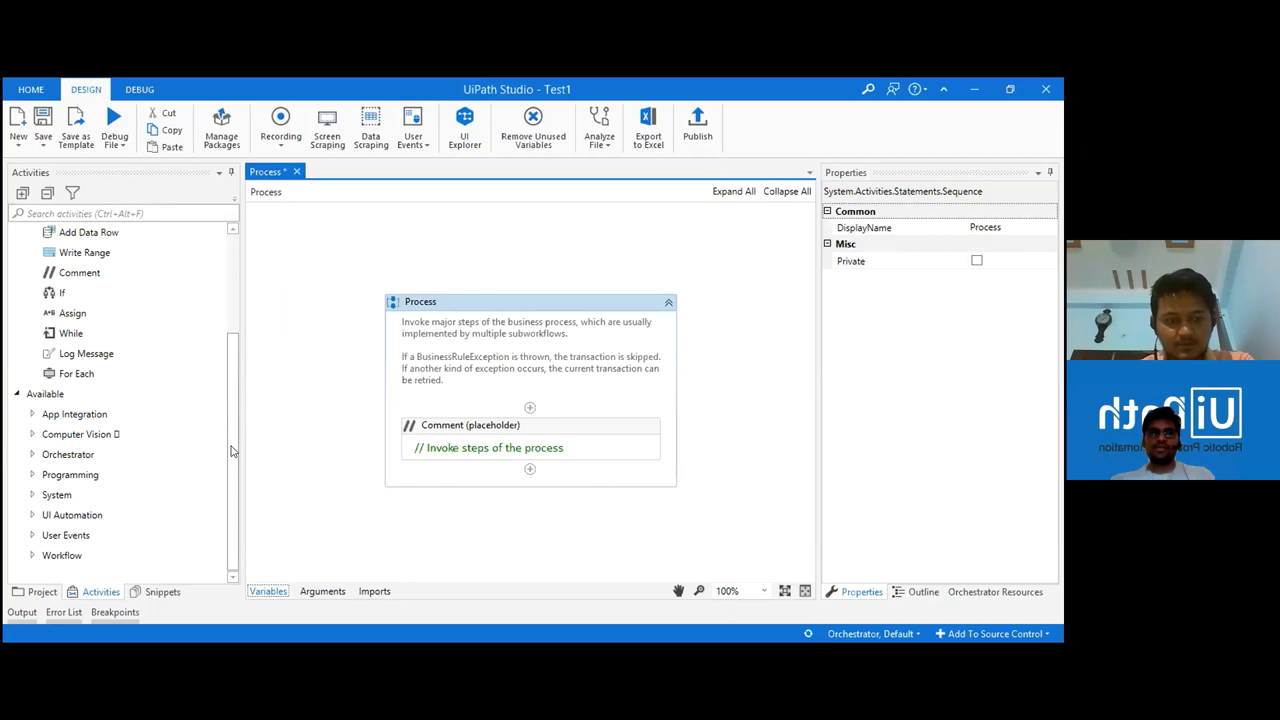
drag(232, 450, 223, 376)
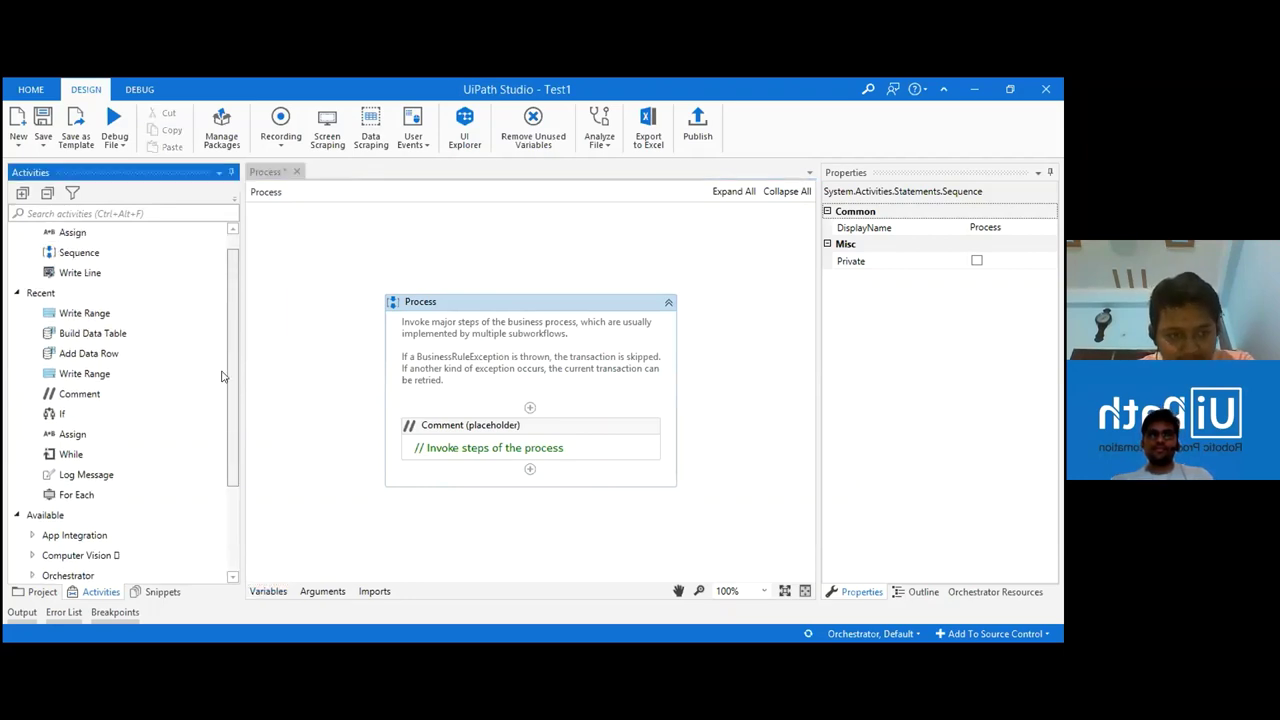
scroll(223, 387, down, 4)
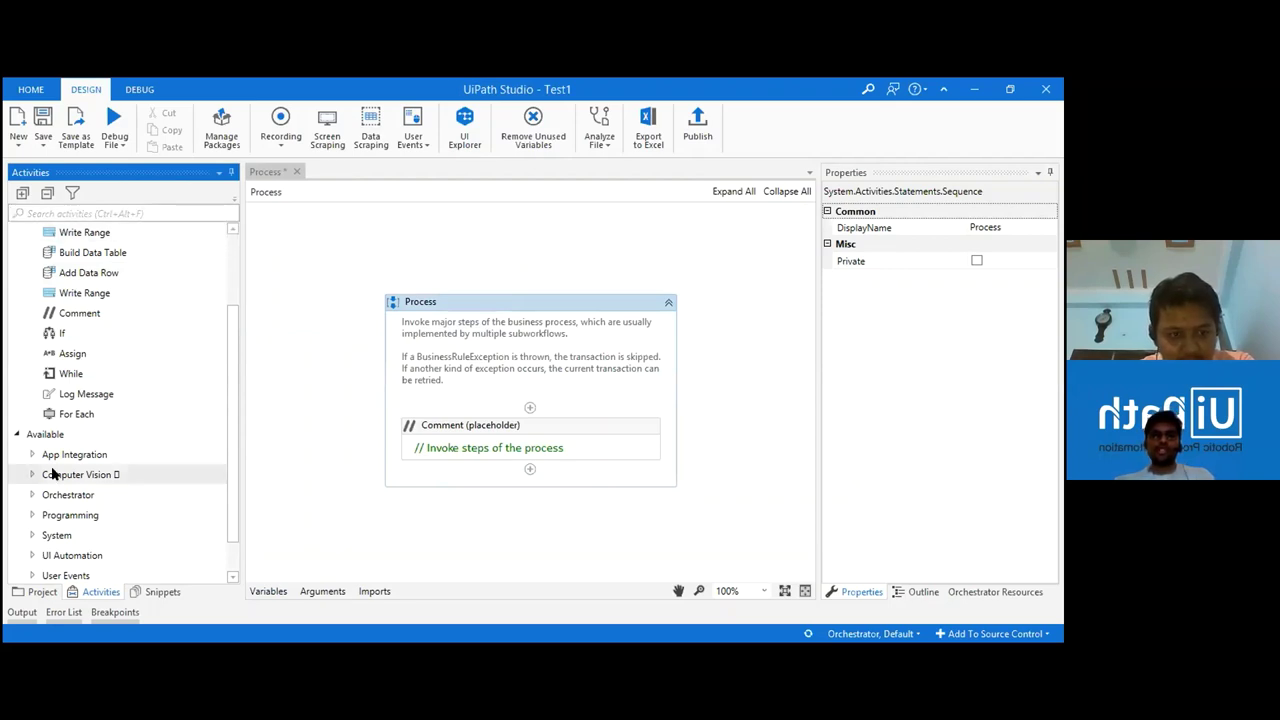
click(38, 592)
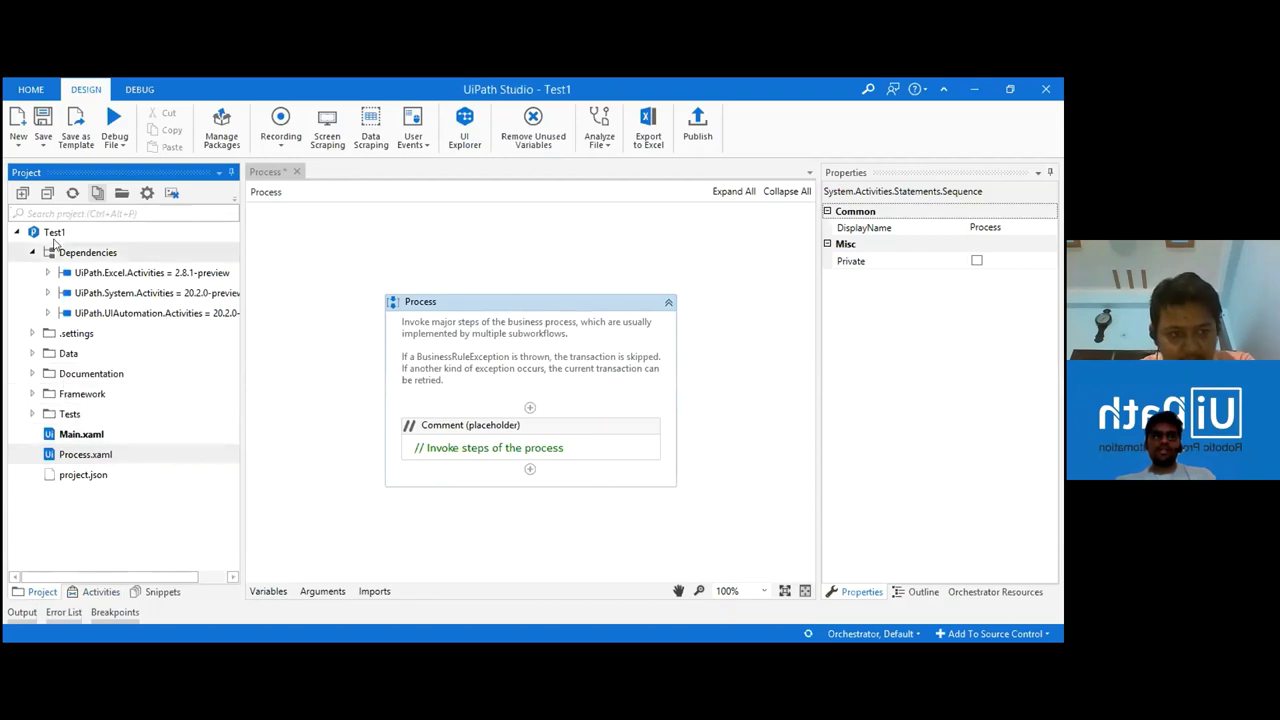
Step: Show the Test1 project folder in File Explorer and open its Data\Input subfolder
click(146, 193)
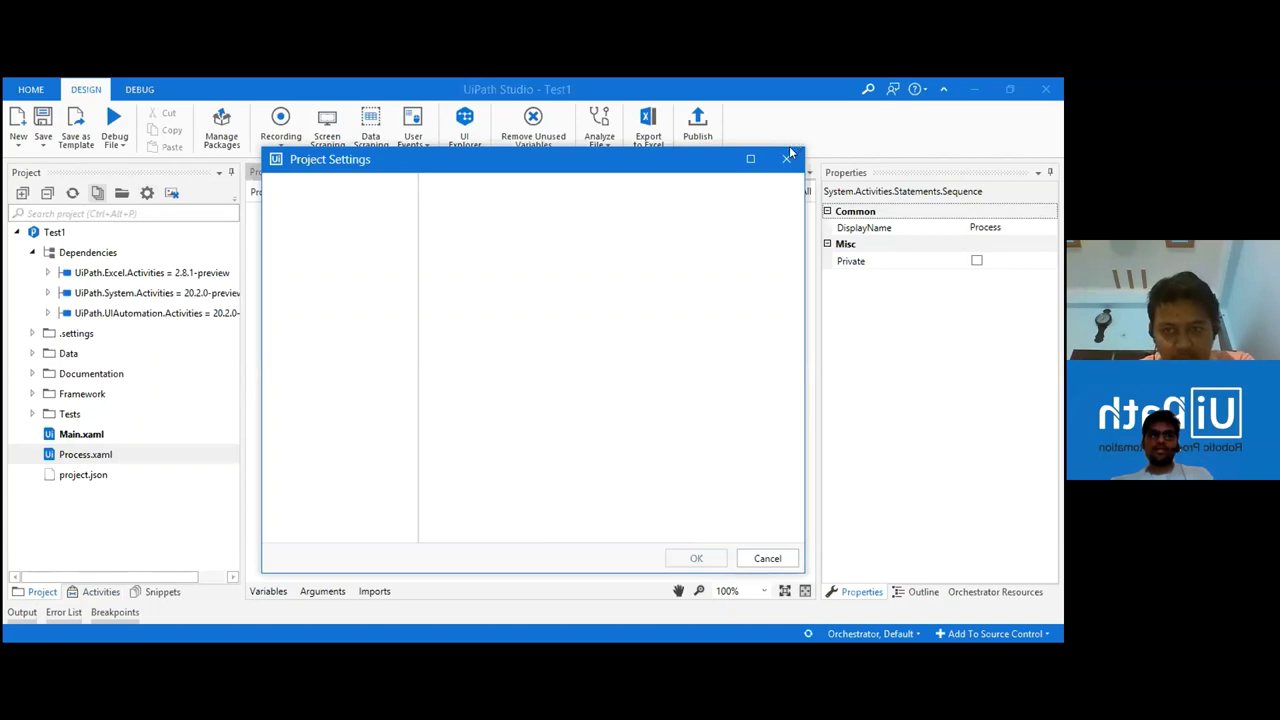
click(785, 160)
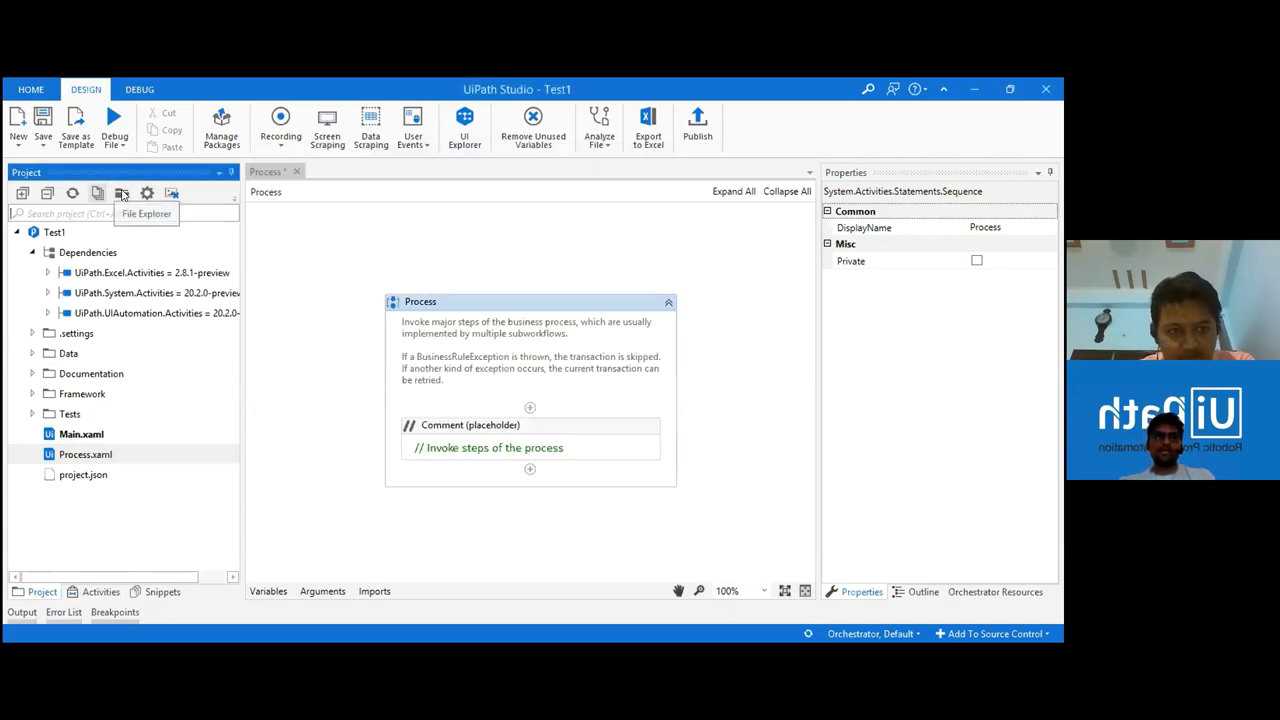
click(122, 194)
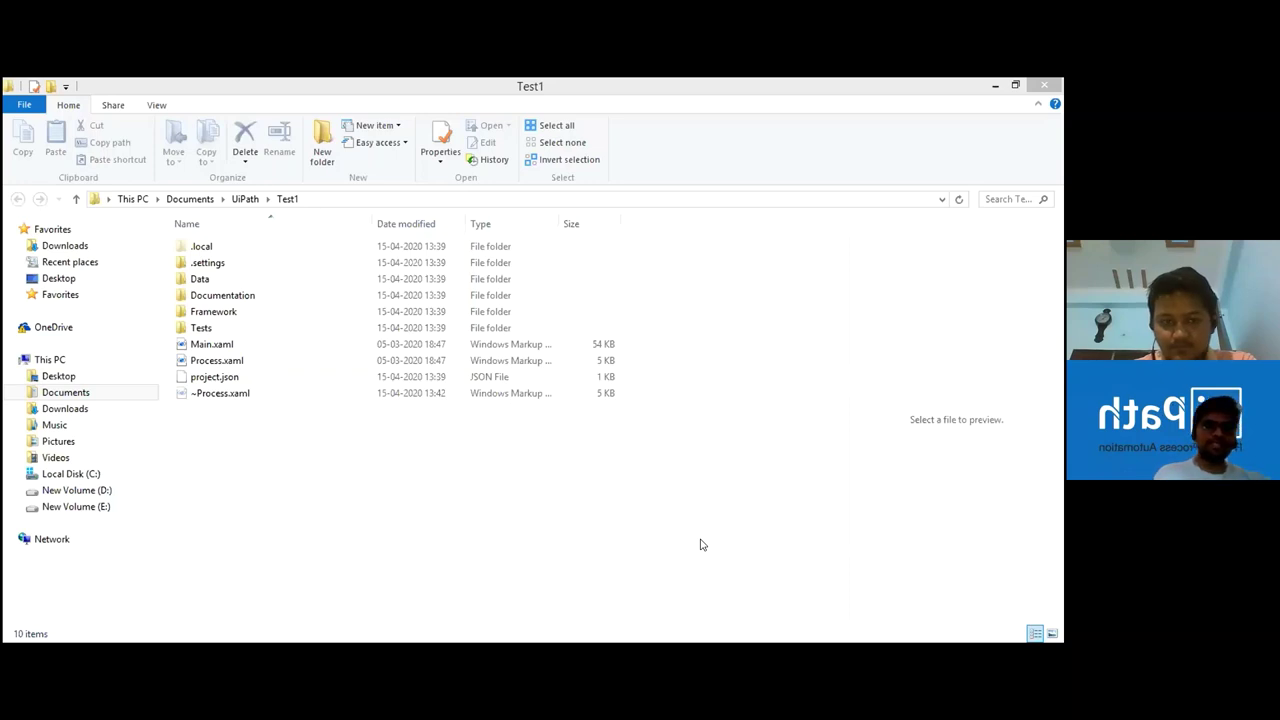
click(560, 543)
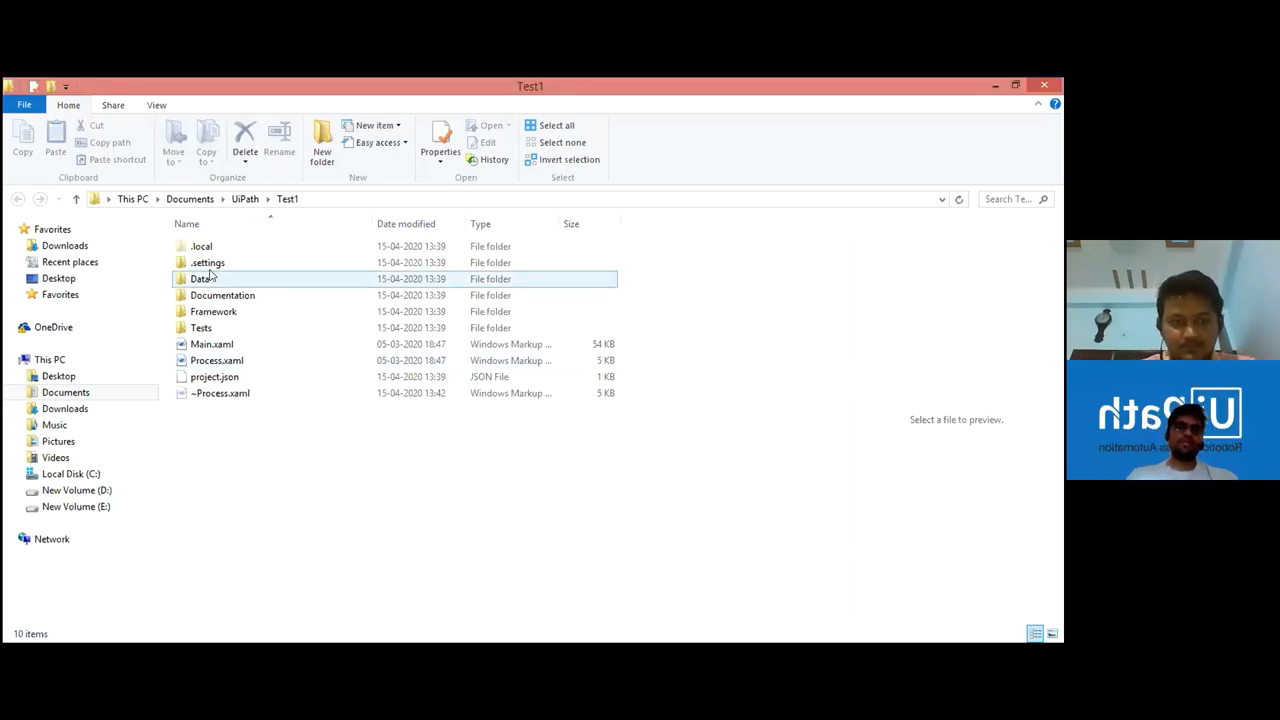
double_click(205, 278)
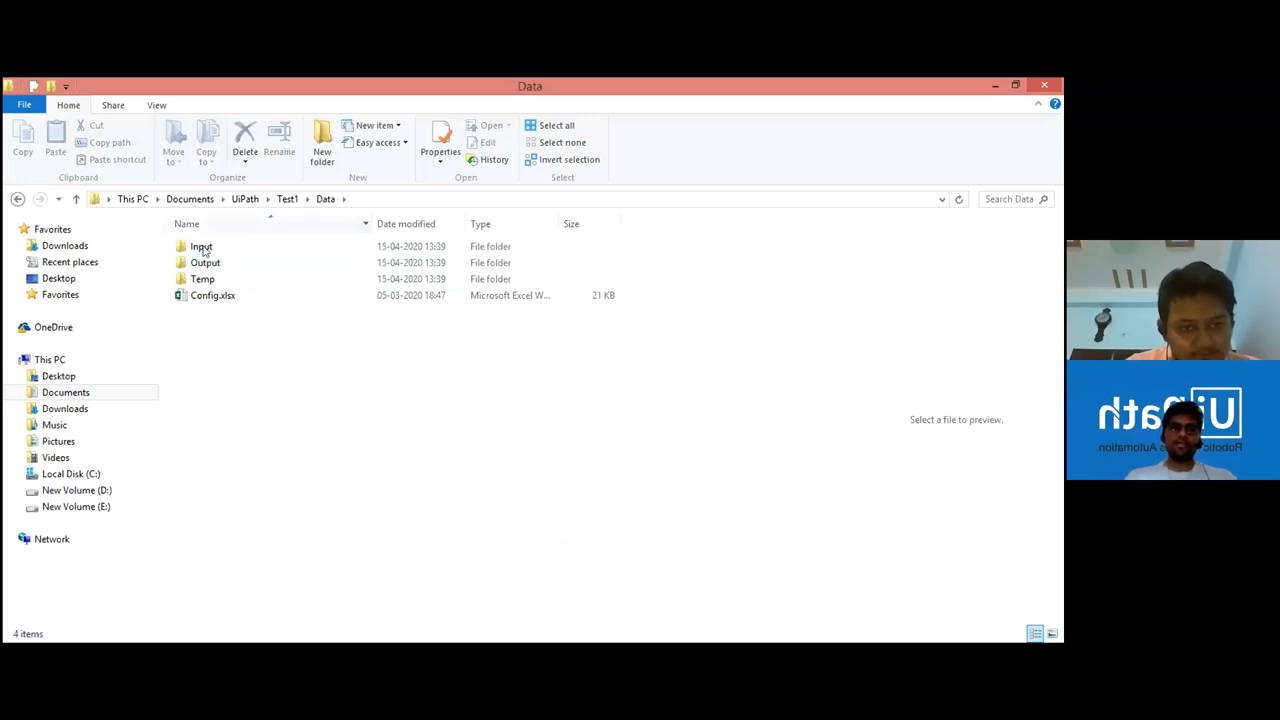
double_click(203, 251)
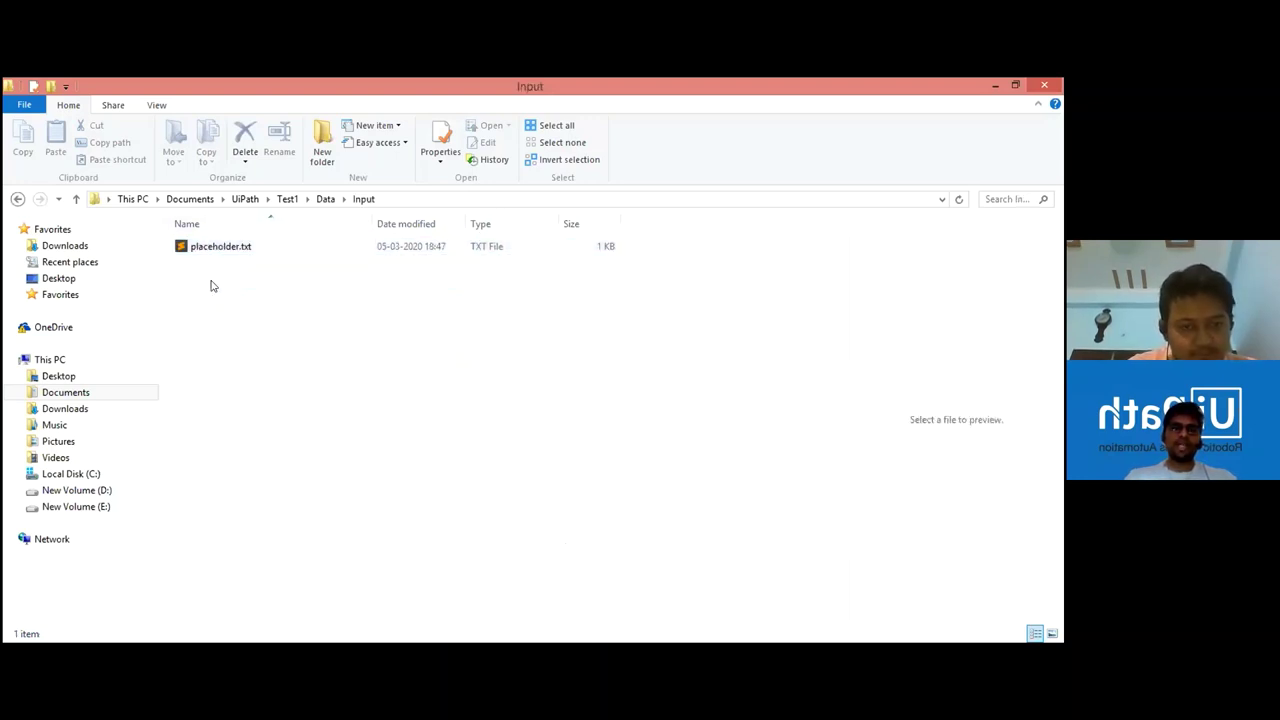
Step: Create a new text document named test1.txt in the Input folder
right_click(214, 283)
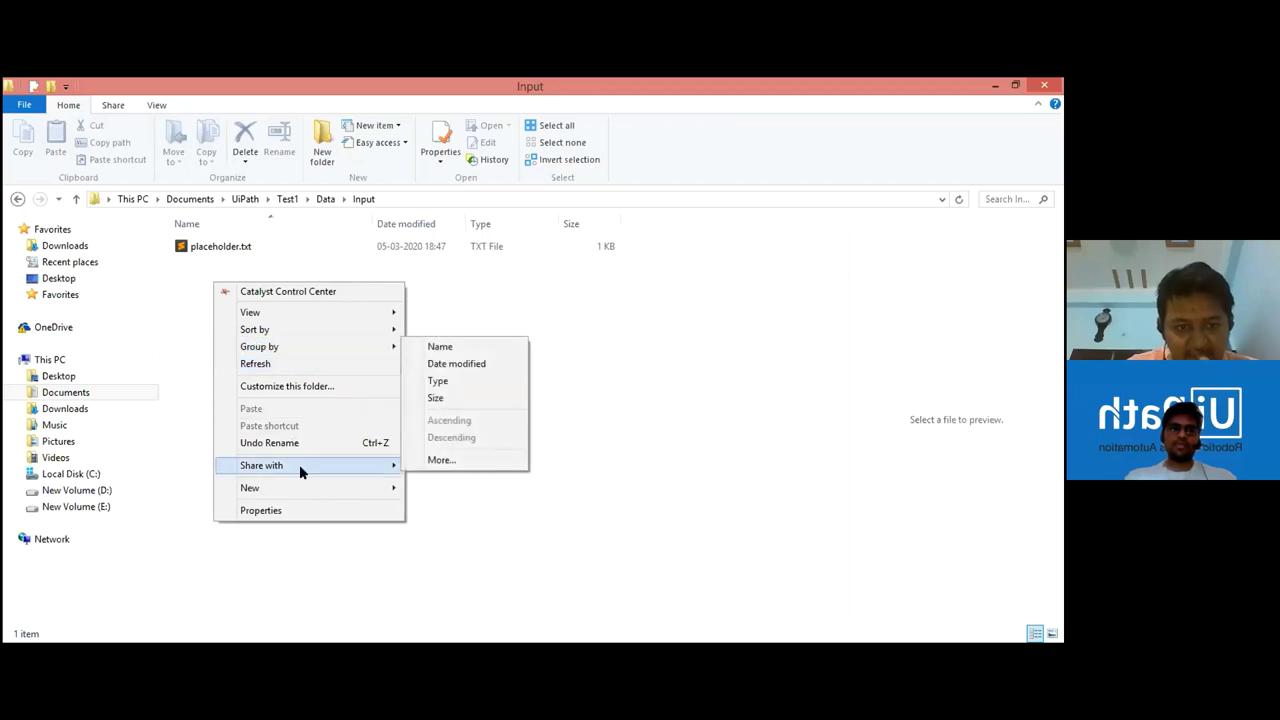
mouse_move(307, 487)
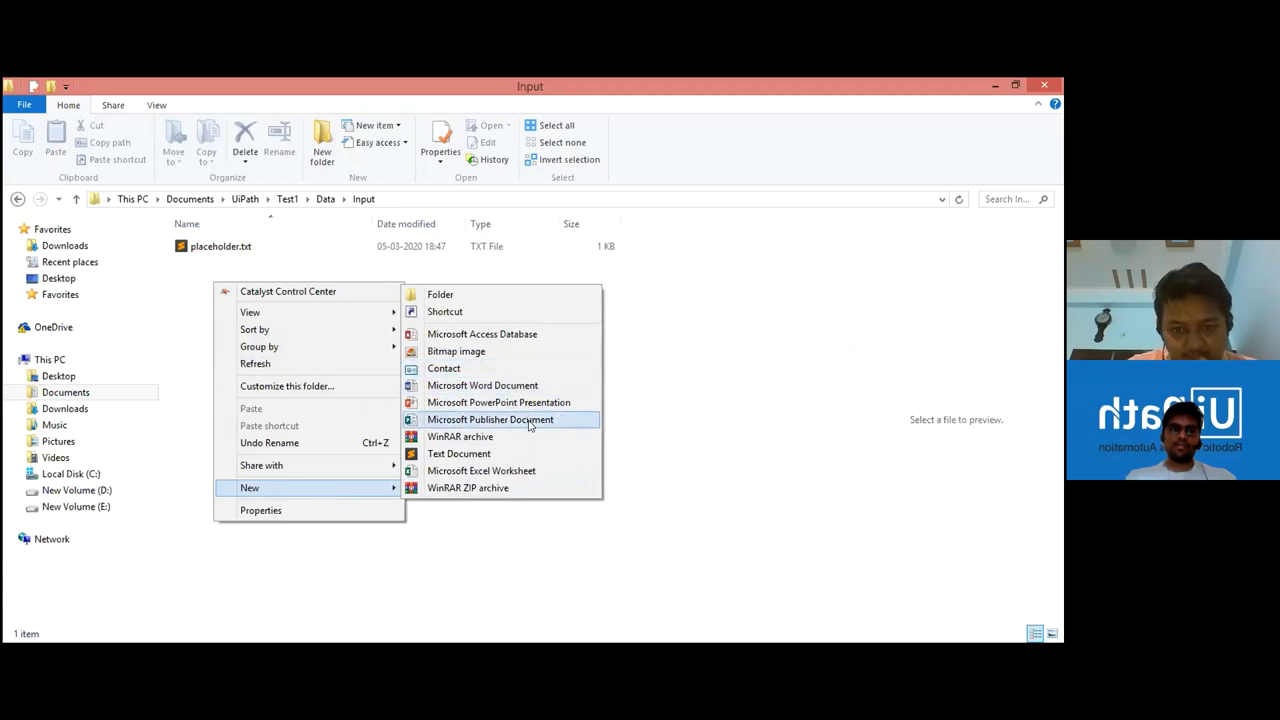
click(537, 455)
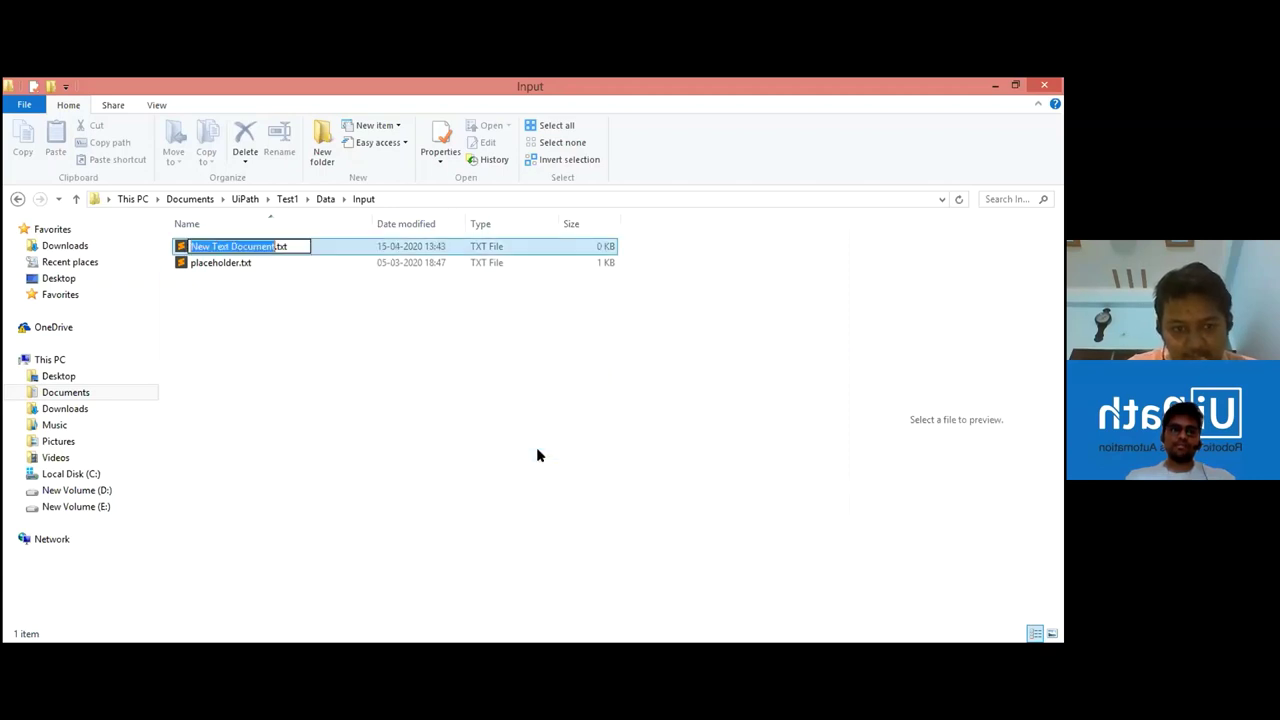
key(BackSpace)
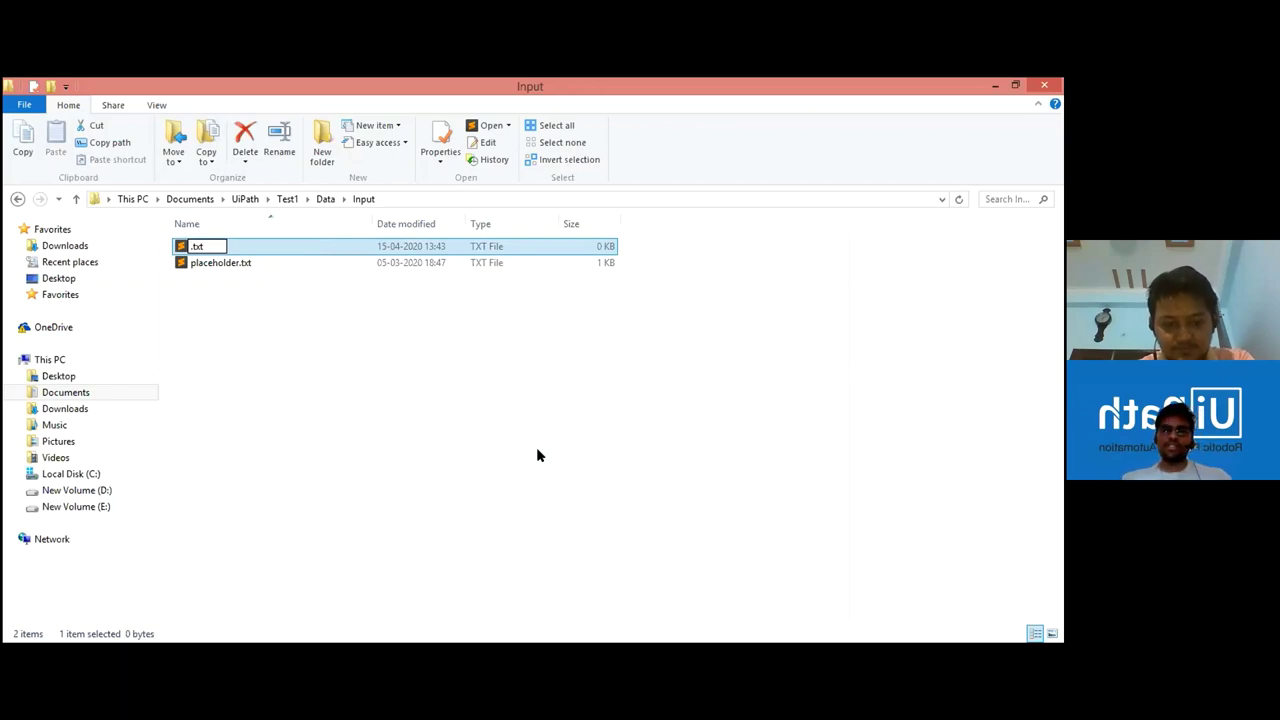
text(t)
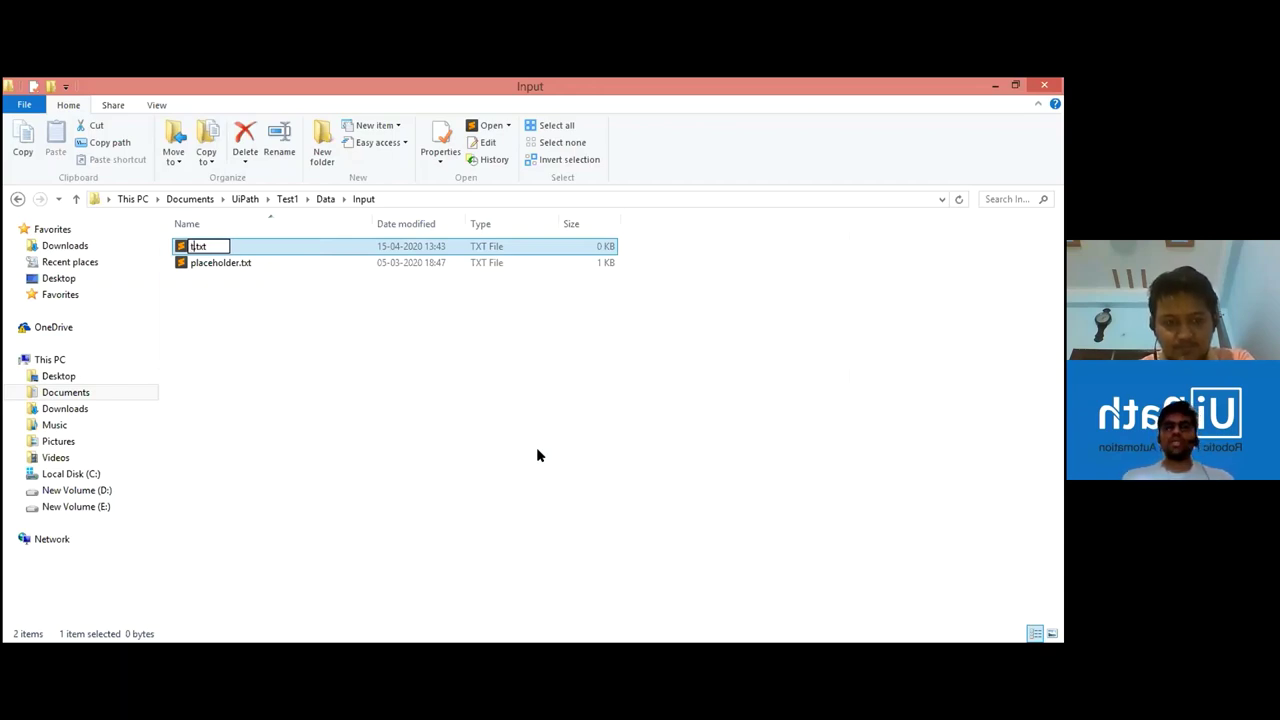
text(est1)
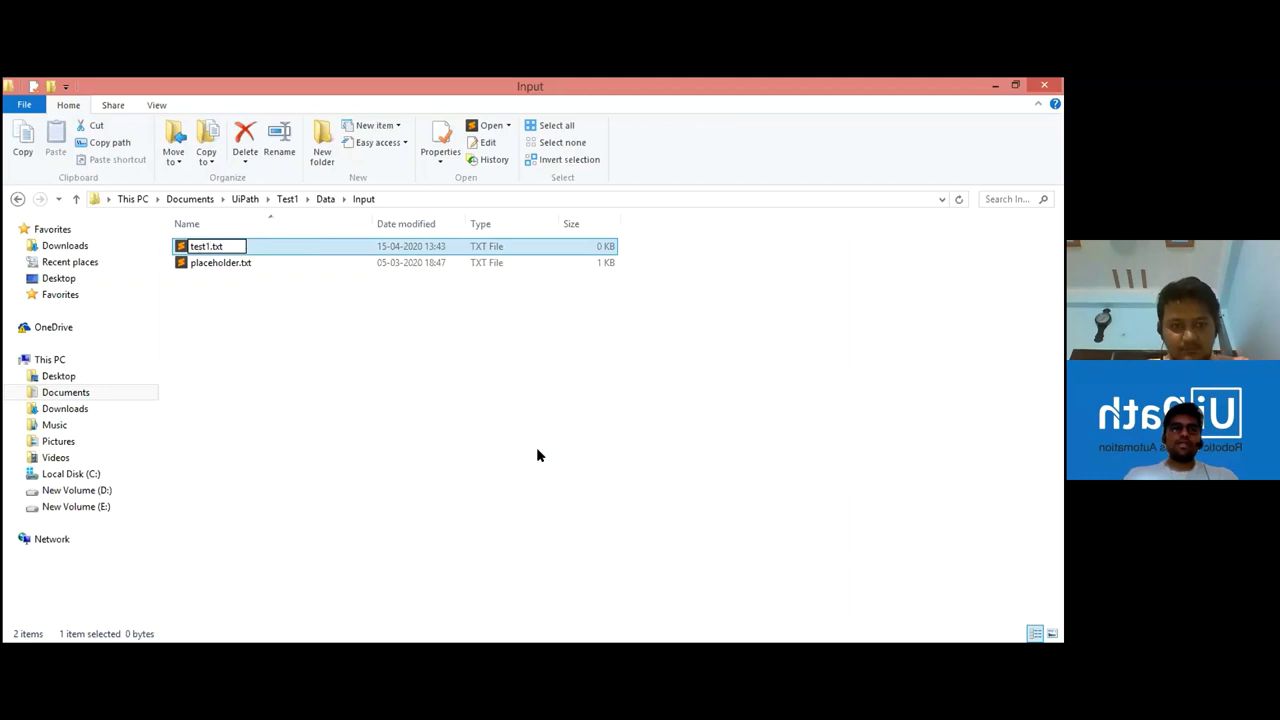
key(Return)
Step: Make three copies of test1.txt within the same Input folder
key(ctrl+c)
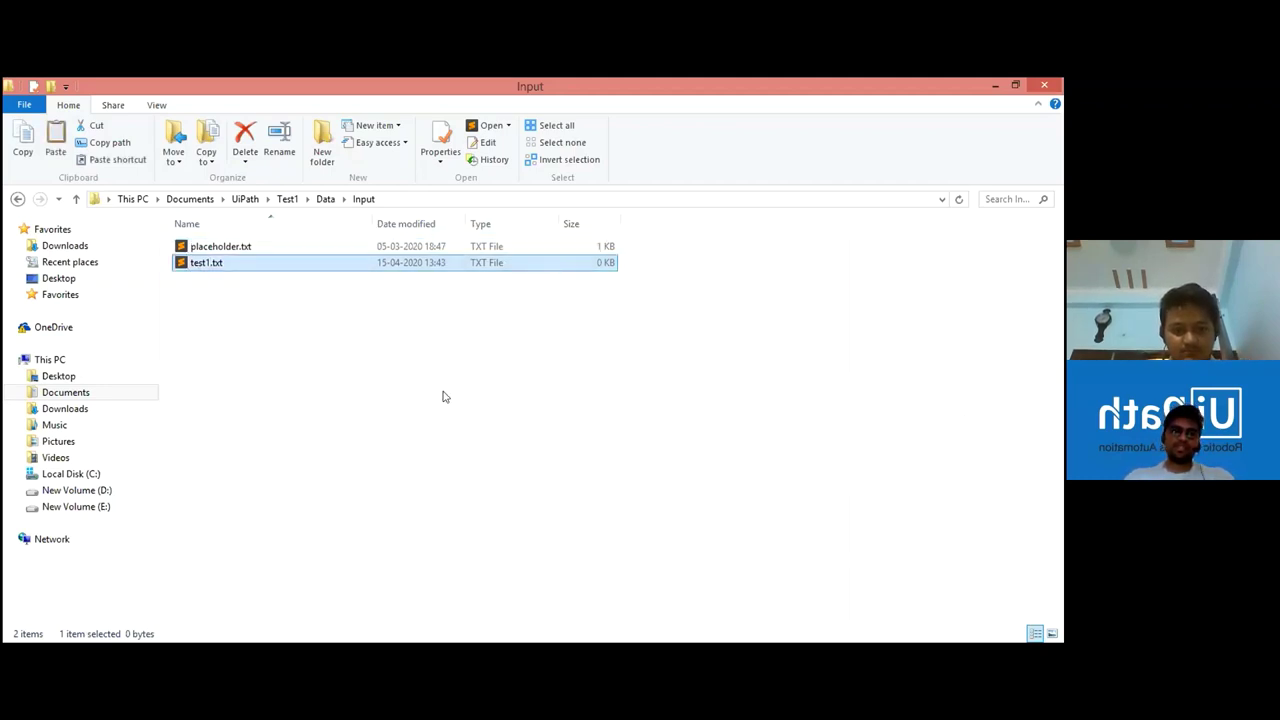
key(ctrl+v)
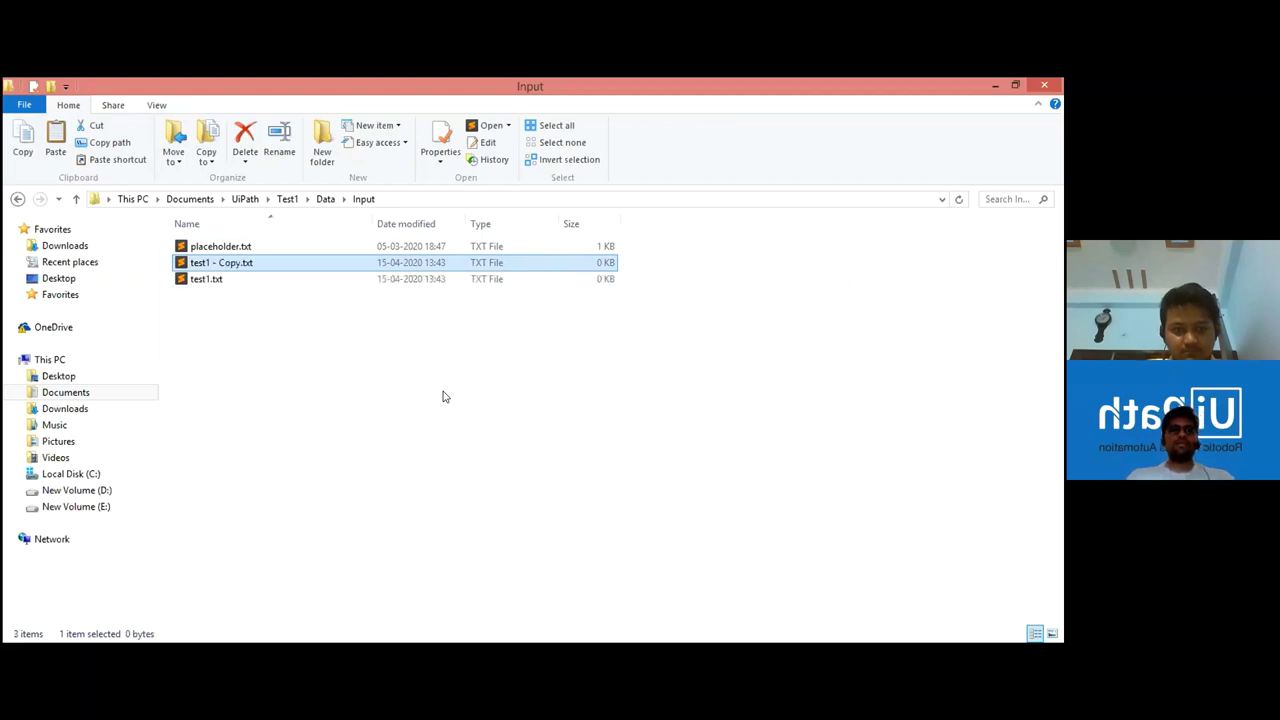
key(ctrl+v)
key(ctrl+v)
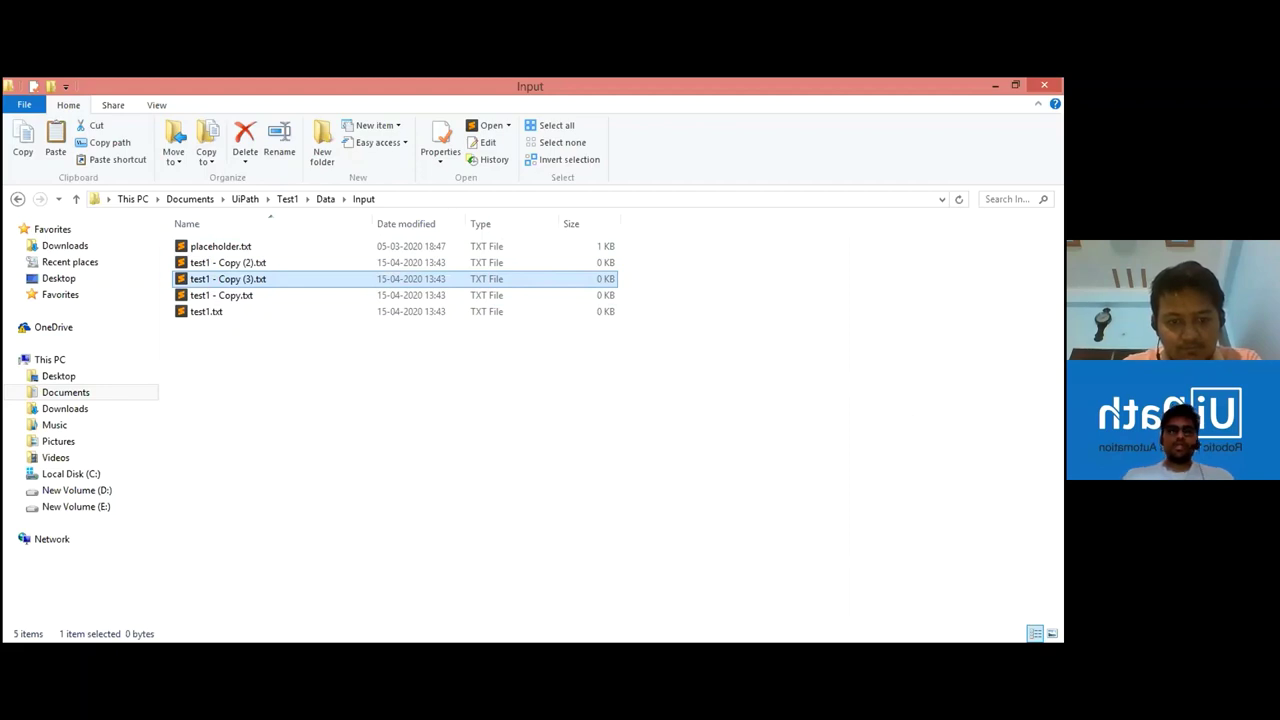
key(alt+Tab)
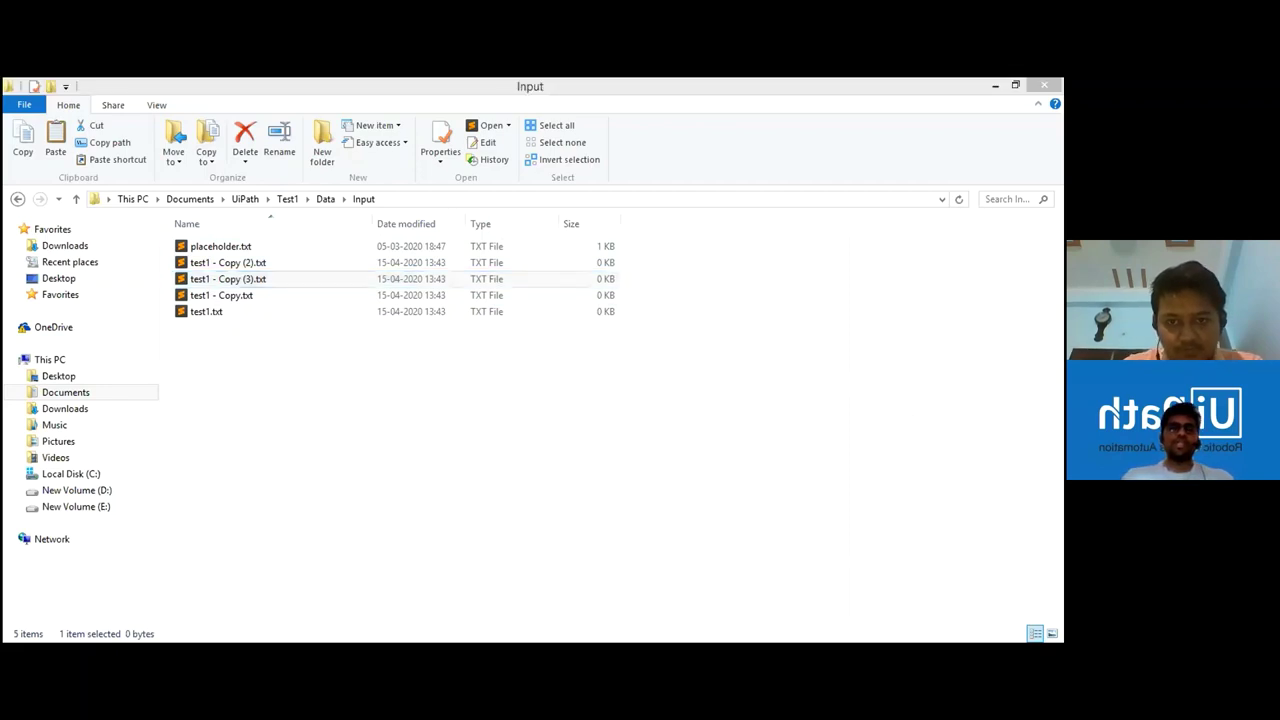